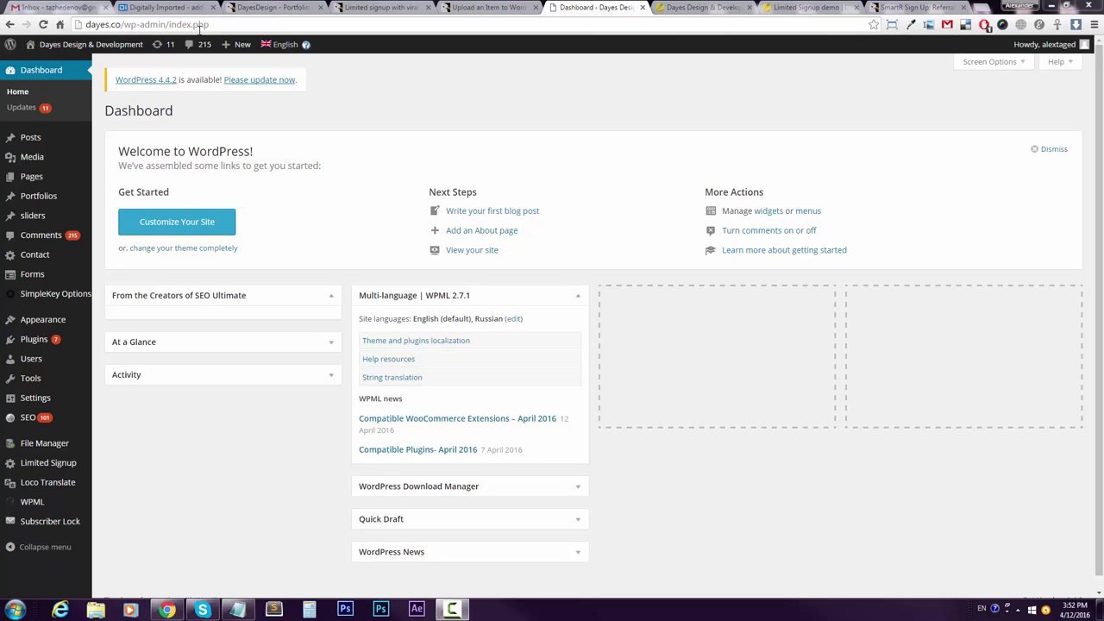
Open the Installed Plugins list from the admin sidebar.
left_click(33, 345)
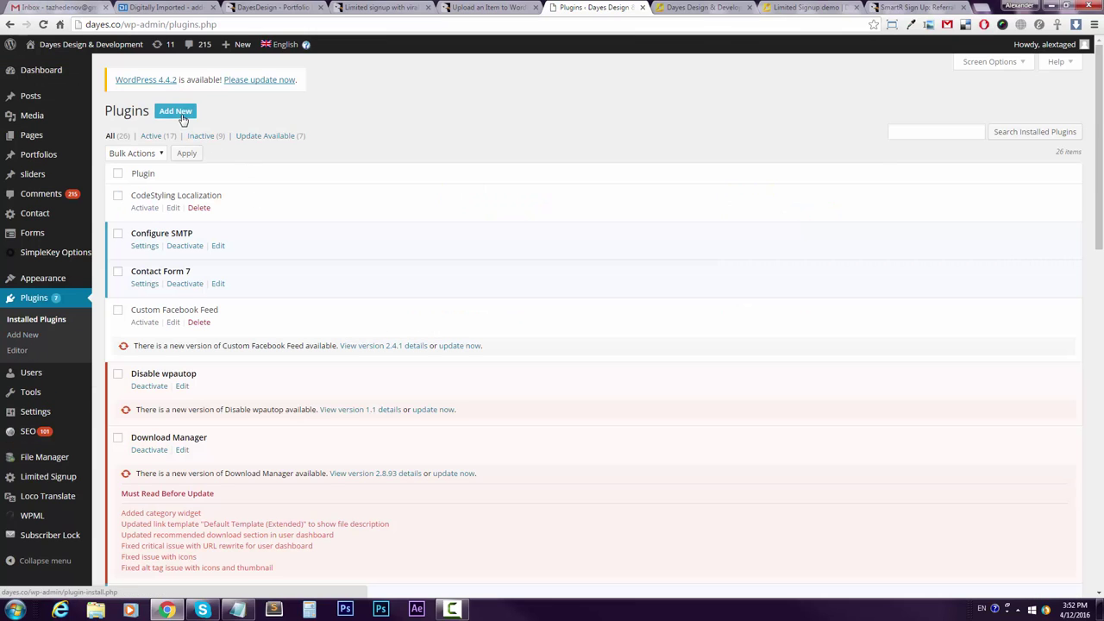
Choose simple-signup.zip from the !new v2 folder on the Add New plugin upload page.
left_click(178, 112)
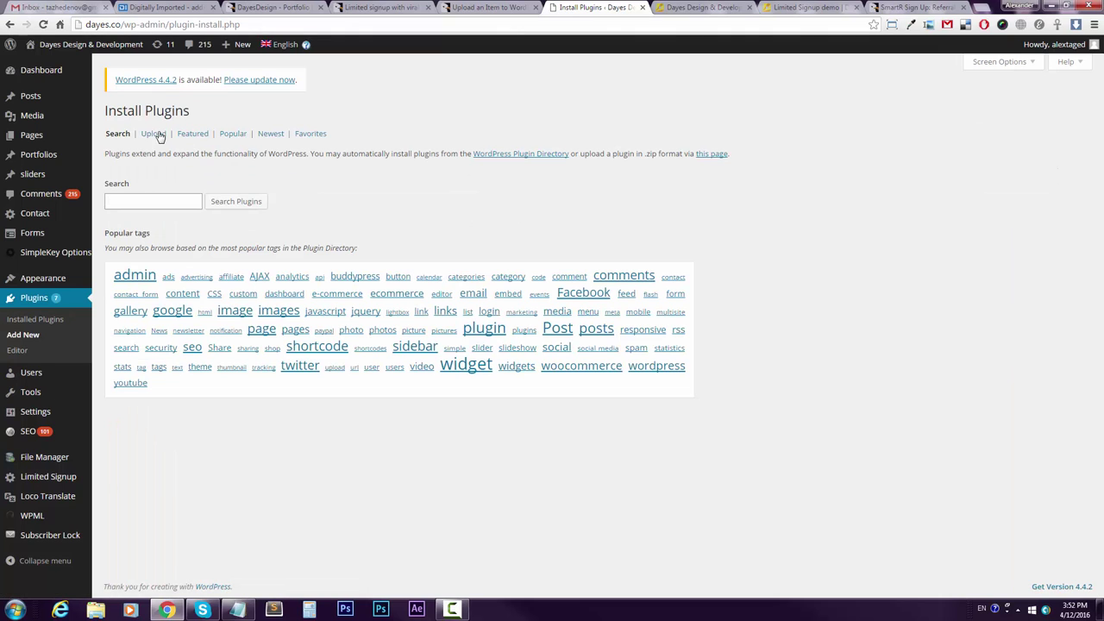
left_click(154, 134)
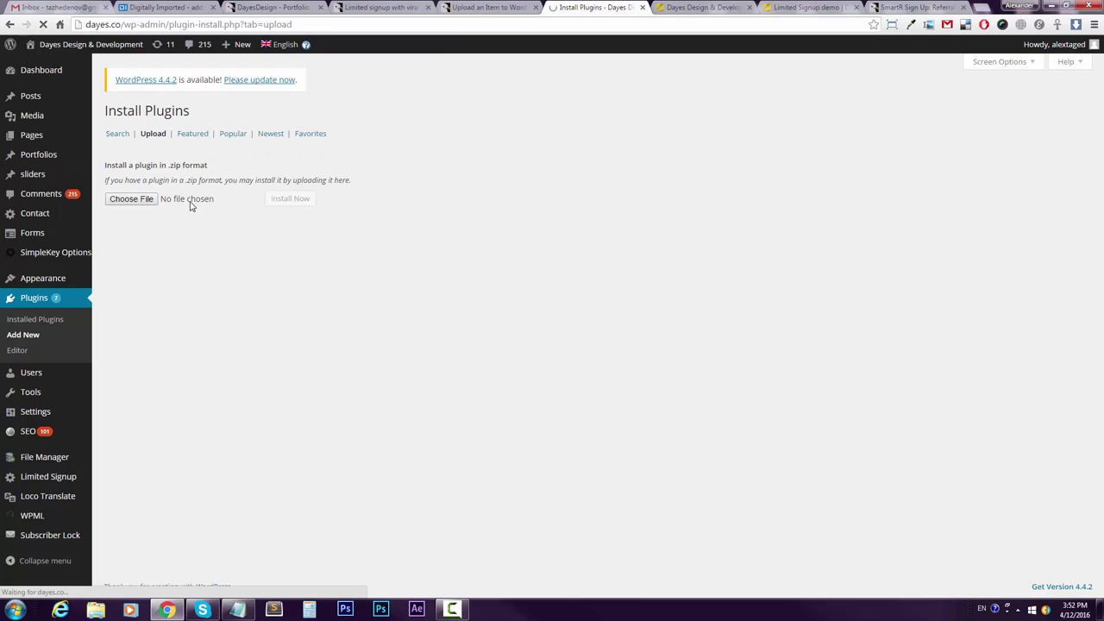
left_click(131, 199)
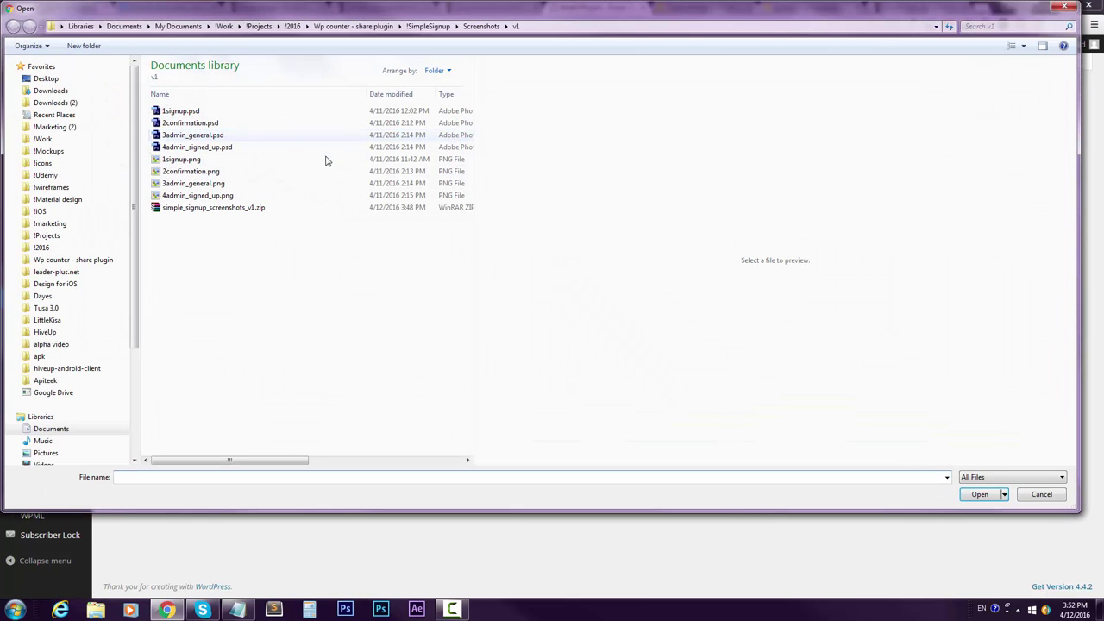
left_click(379, 27)
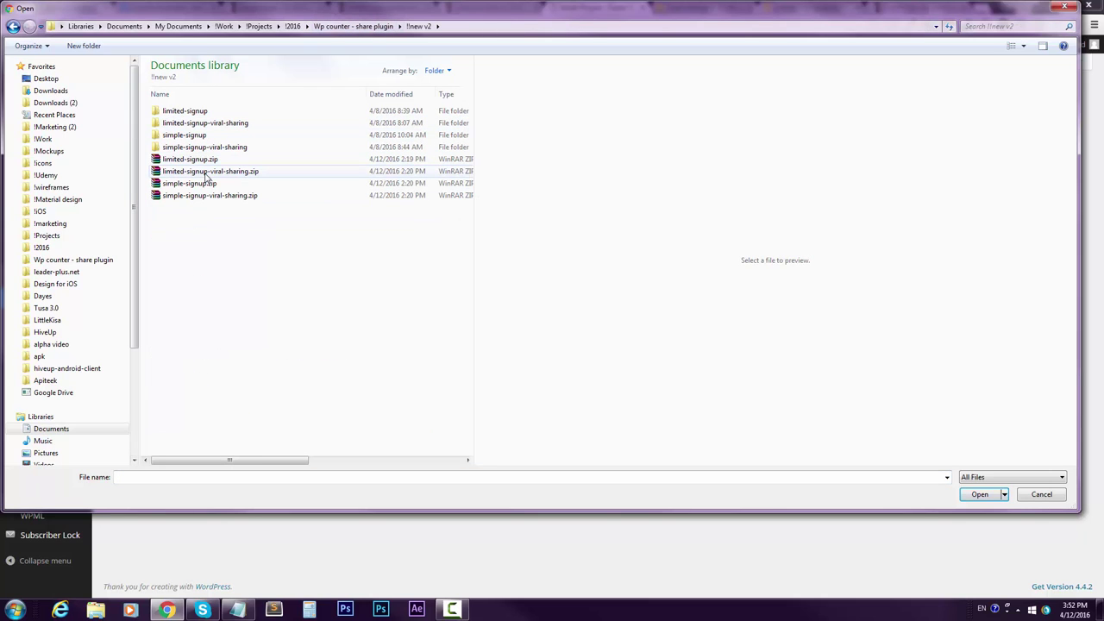
left_click(207, 136)
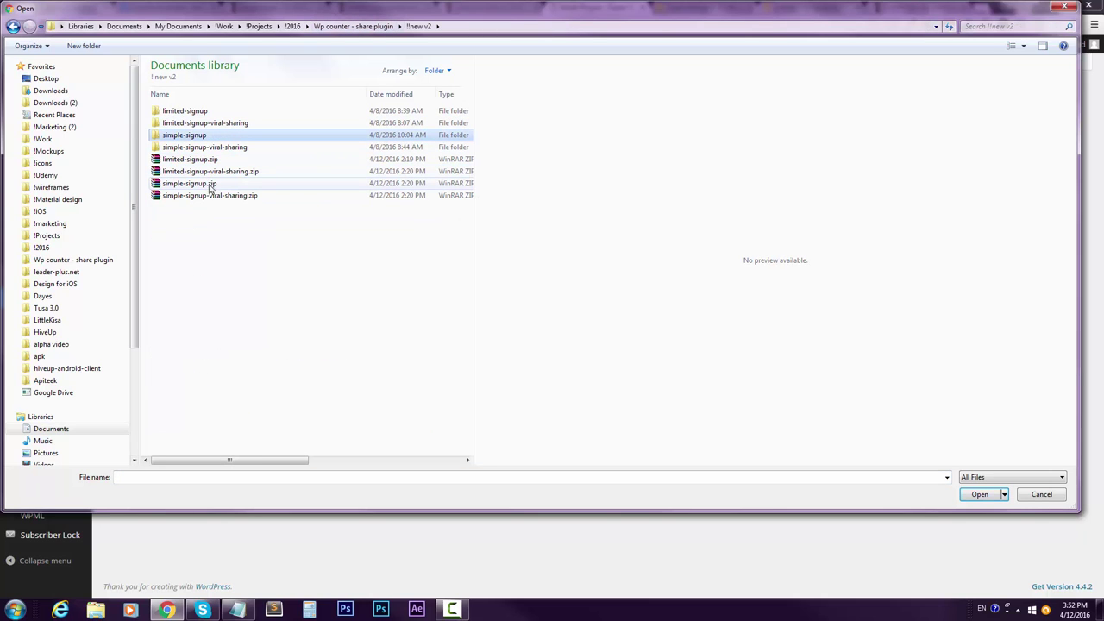
left_click(221, 188)
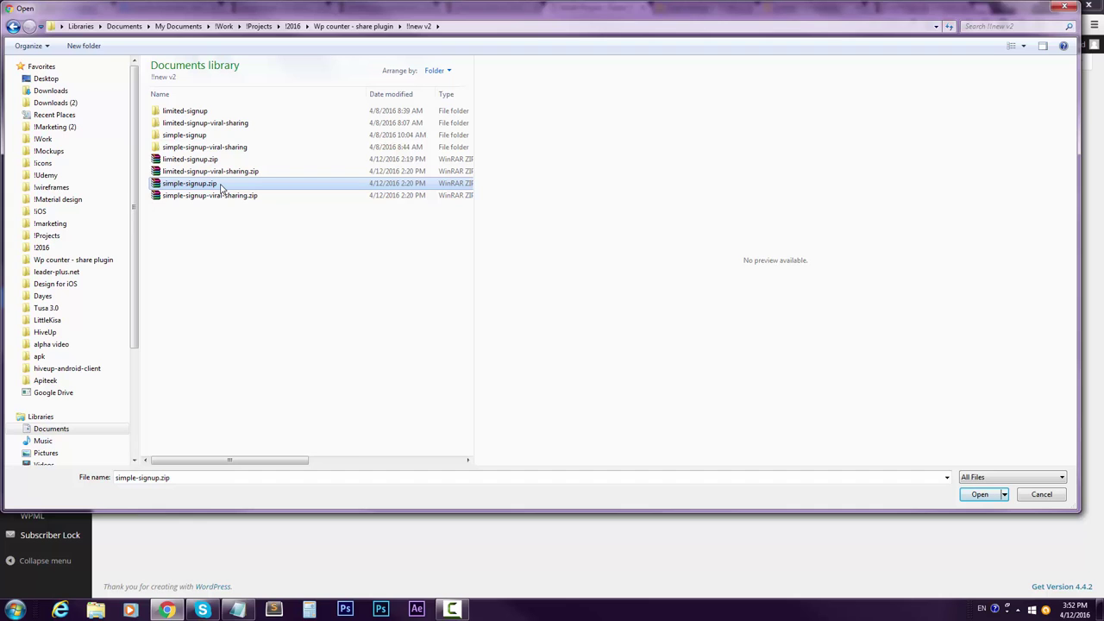
double_click(221, 188)
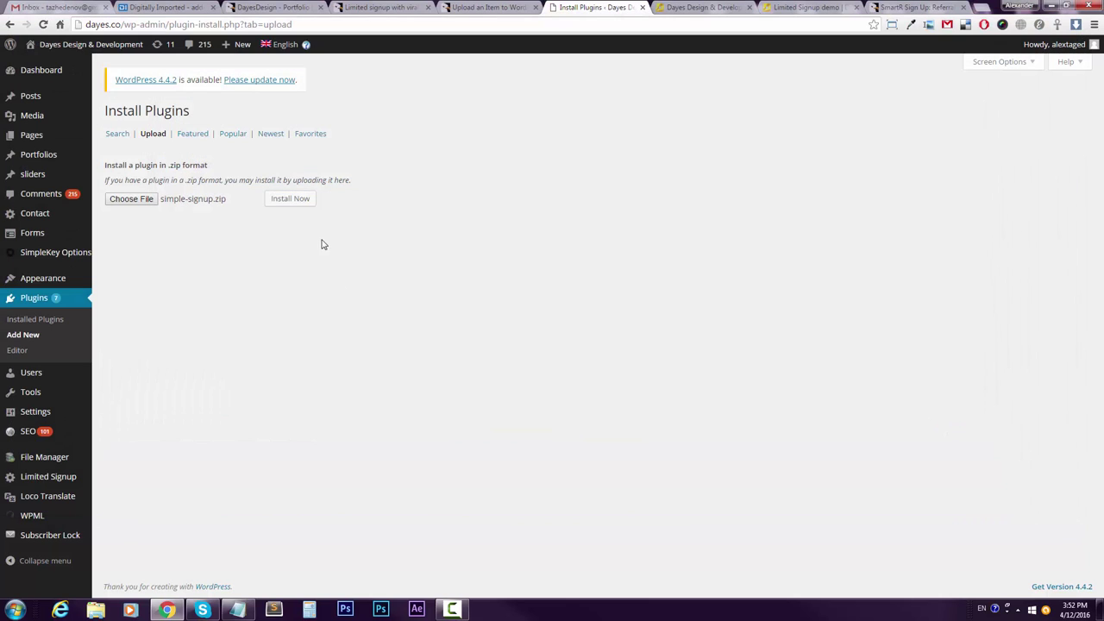
Install the Simple Signup plugin from the chosen zip and activate it.
key("Tab")
key("Return")
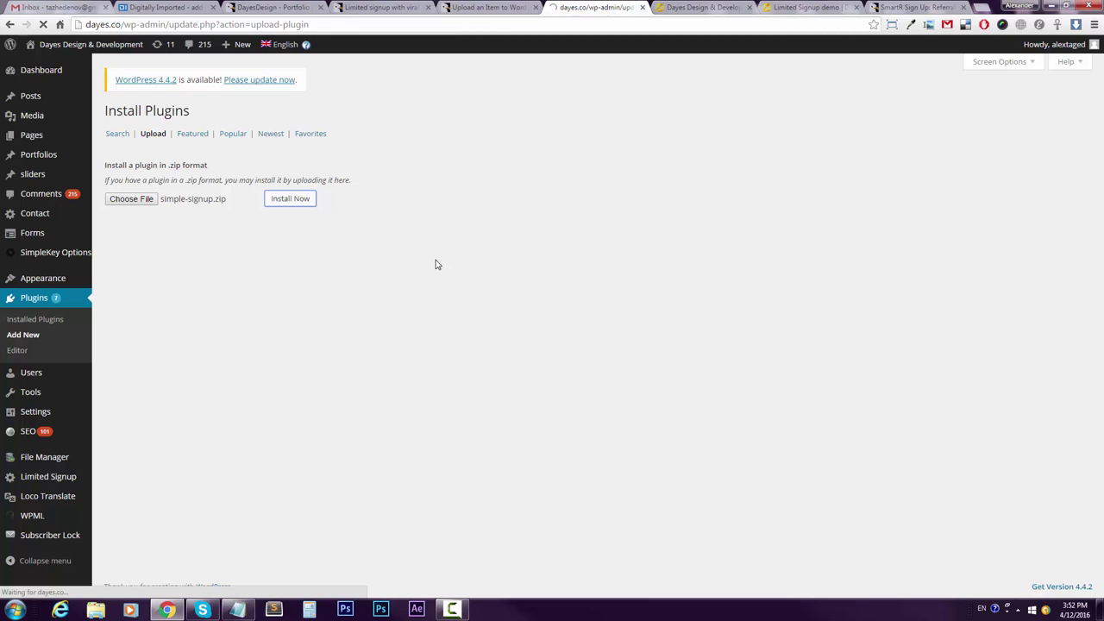
left_click(137, 190)
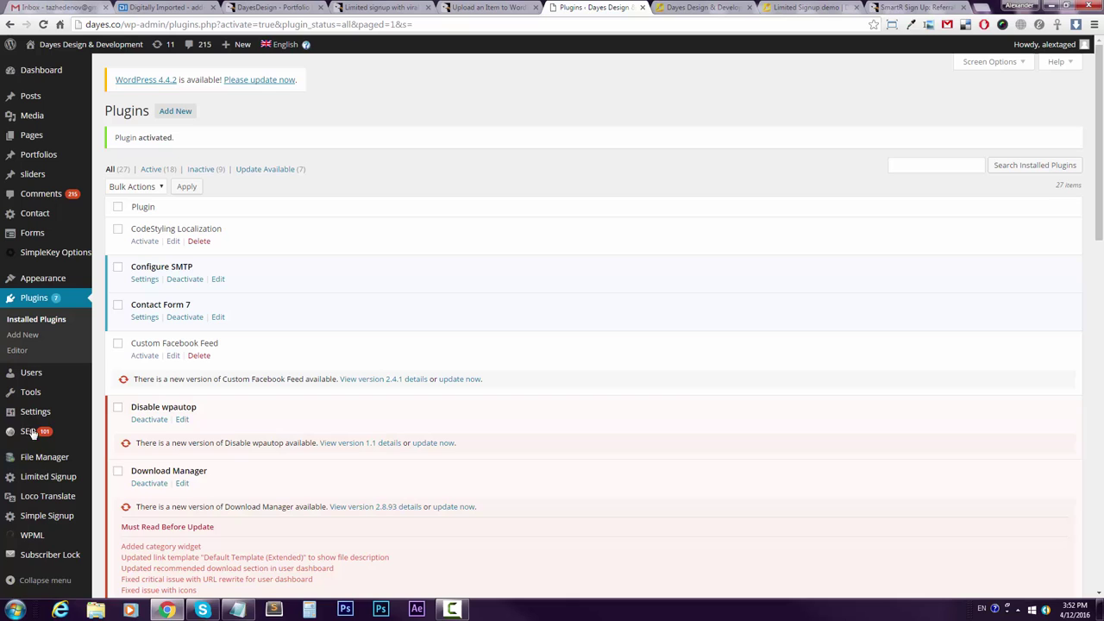
Go to the Simple Signup General Settings page in the admin menu.
mouse_move(85, 457)
scroll(84, 457, "down", 4)
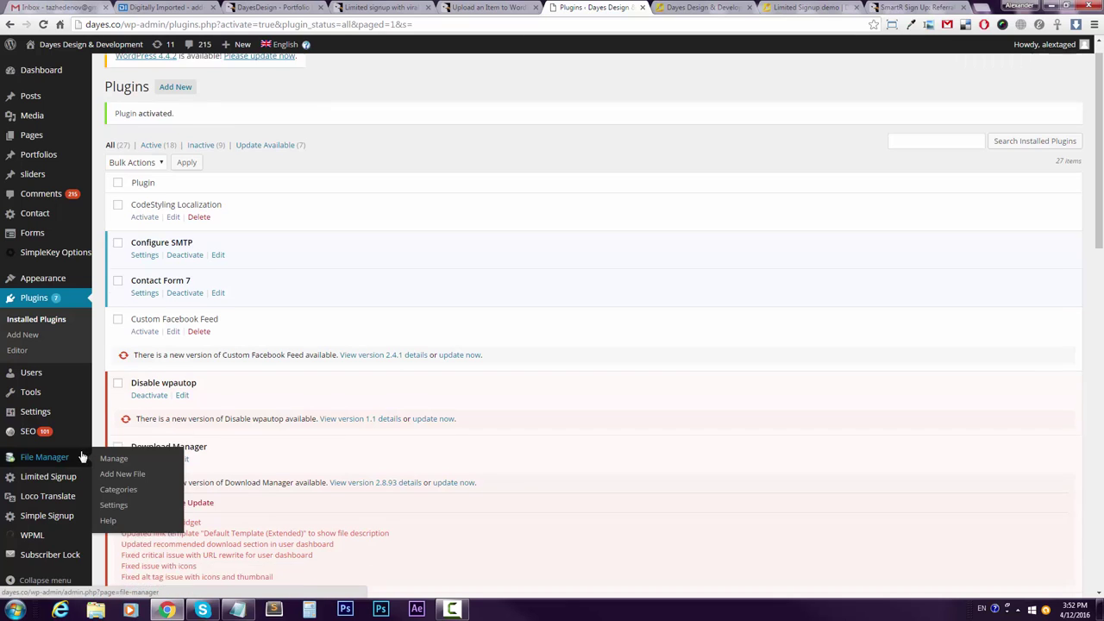
left_click(43, 516)
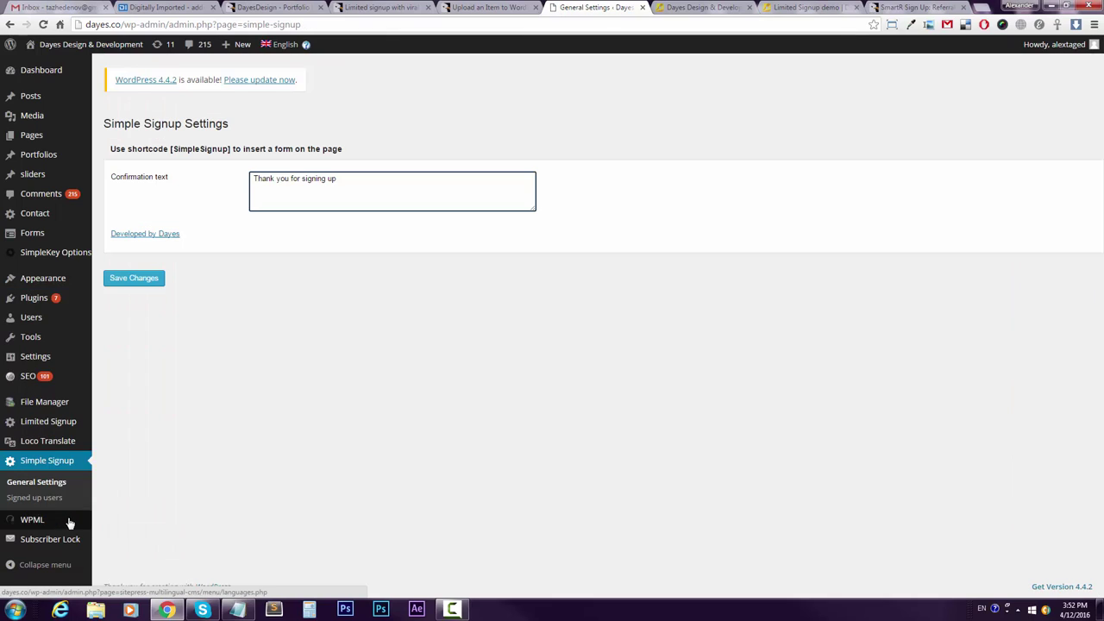
mouse_move(67, 521)
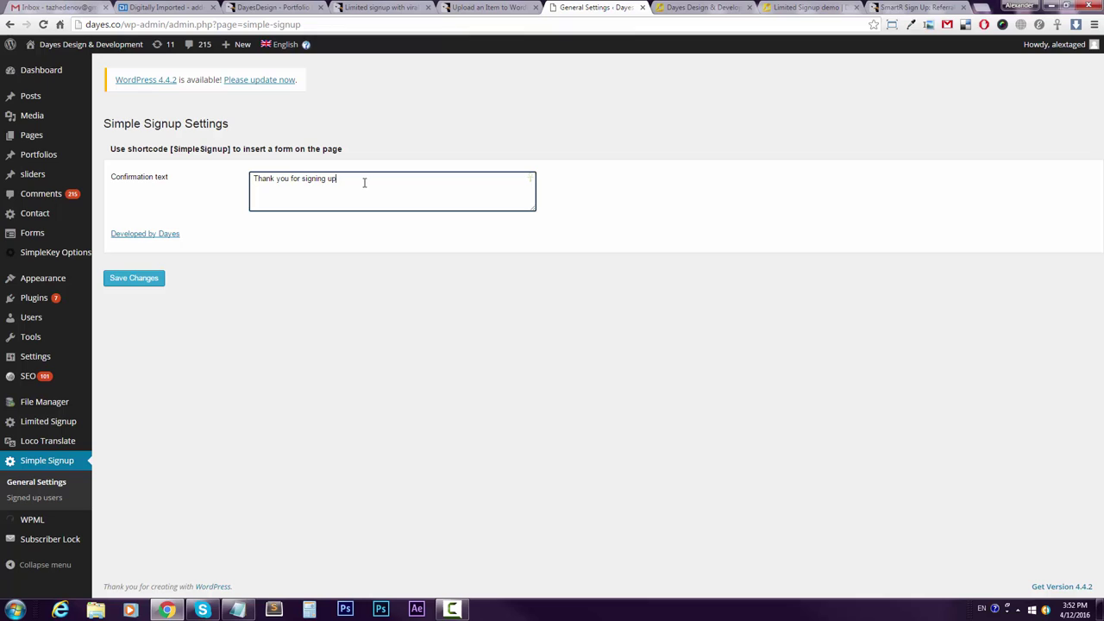
Add '!!!' and an HTML link to the author's website (opening in a new tab) to the confirmation text, and save.
type("!!! Visi")
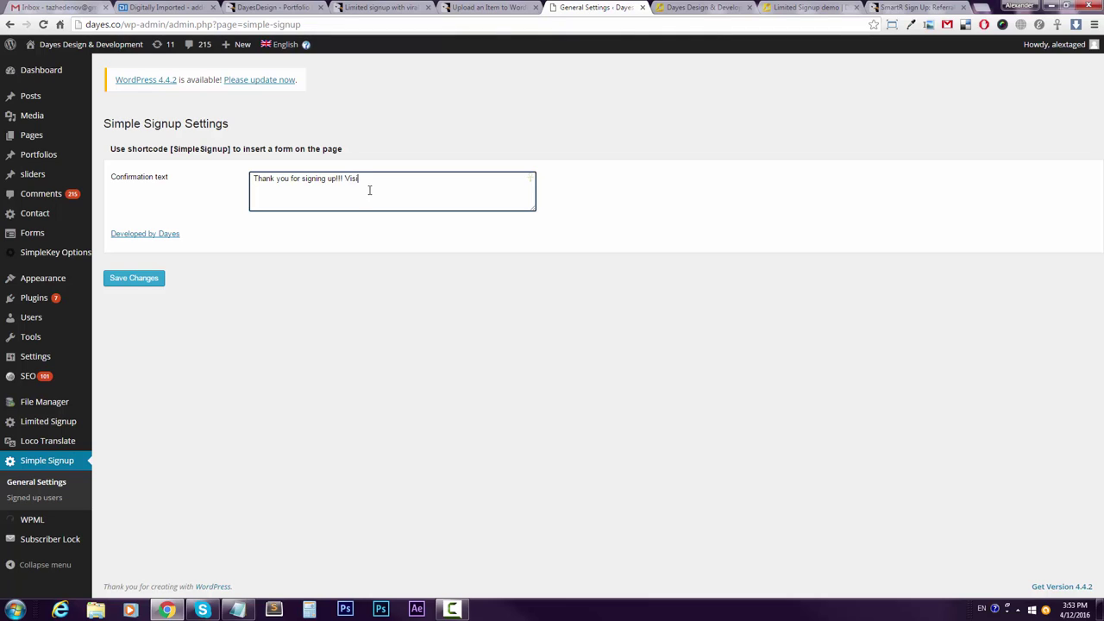
type("t Alexan")
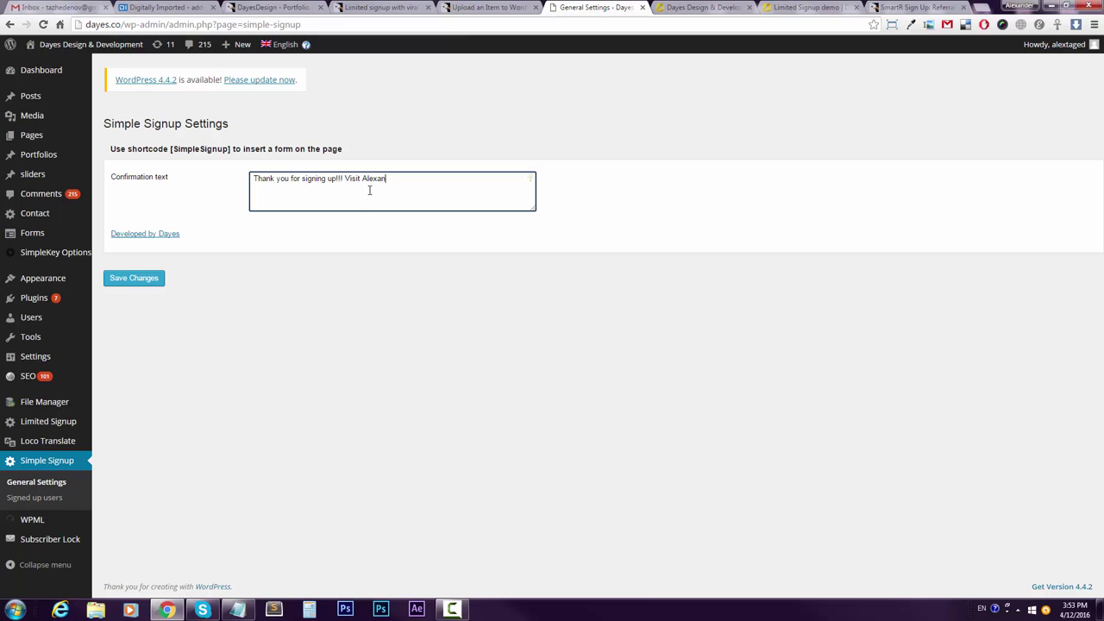
type("derTazh.com")
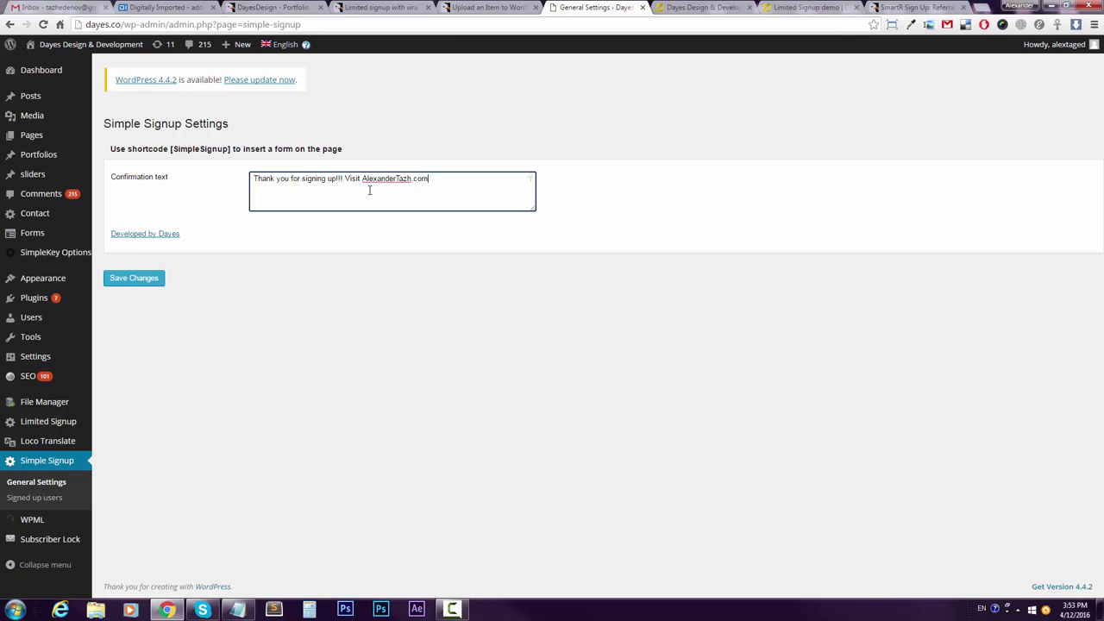
type(" now!")
left_click(362, 180)
type("<a href=\"")
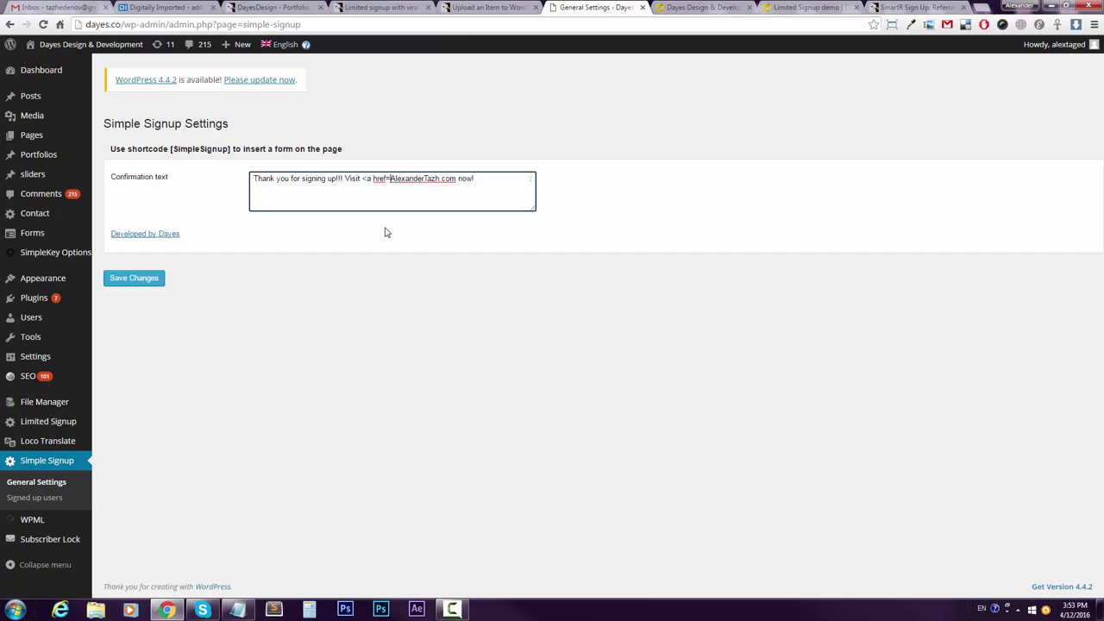
type("http")
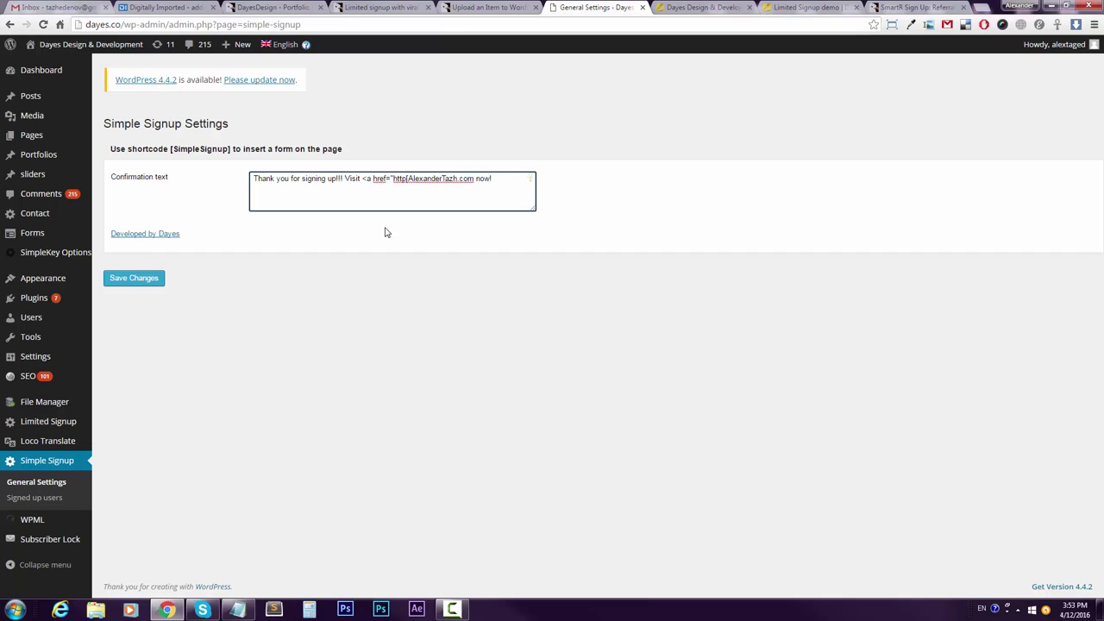
type("://alexandertazh.com\"")
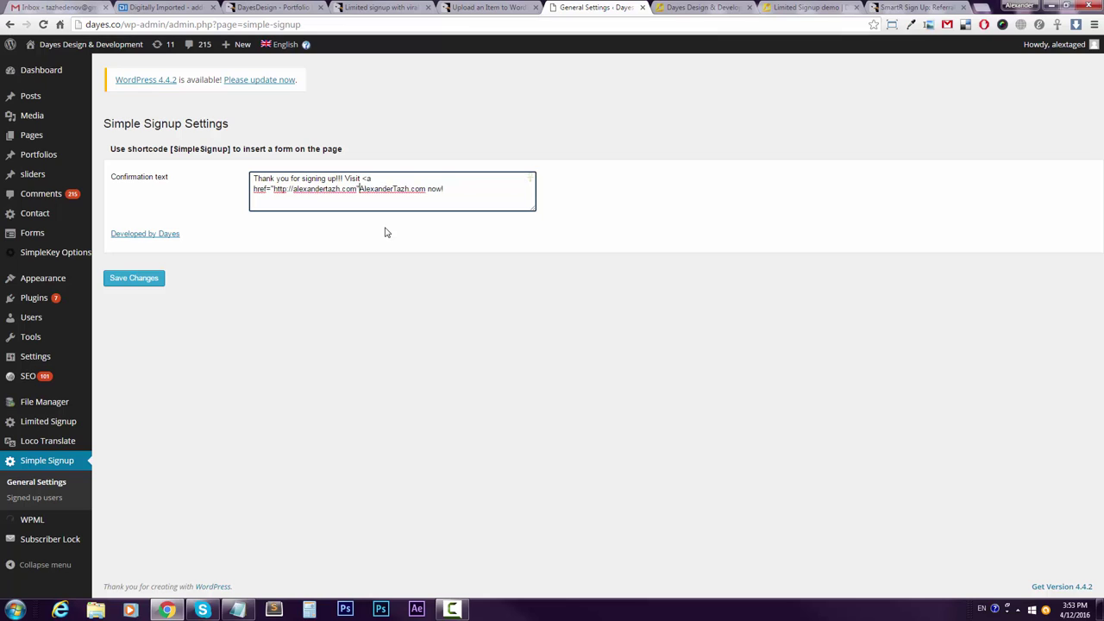
type(" target=")
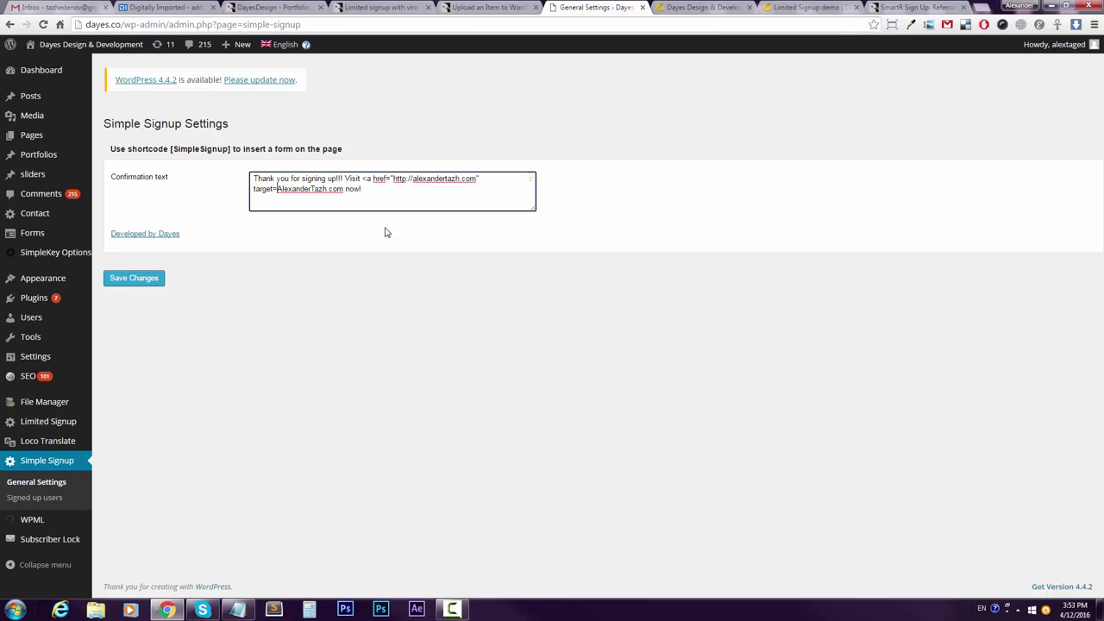
type("\"_blank")
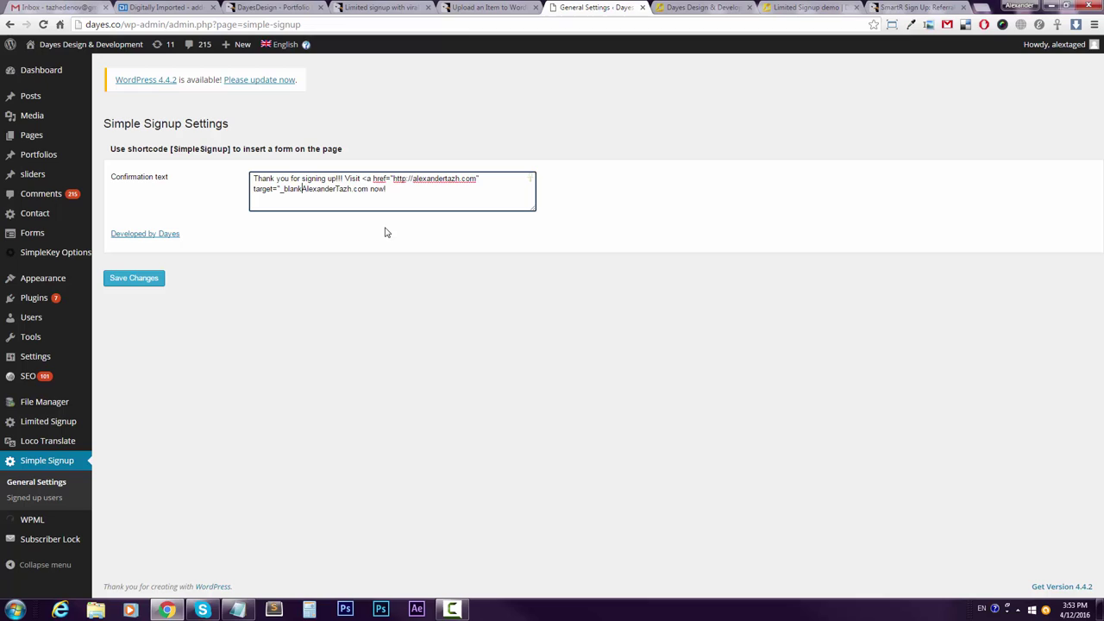
type("\">AlexanderTazh.com")
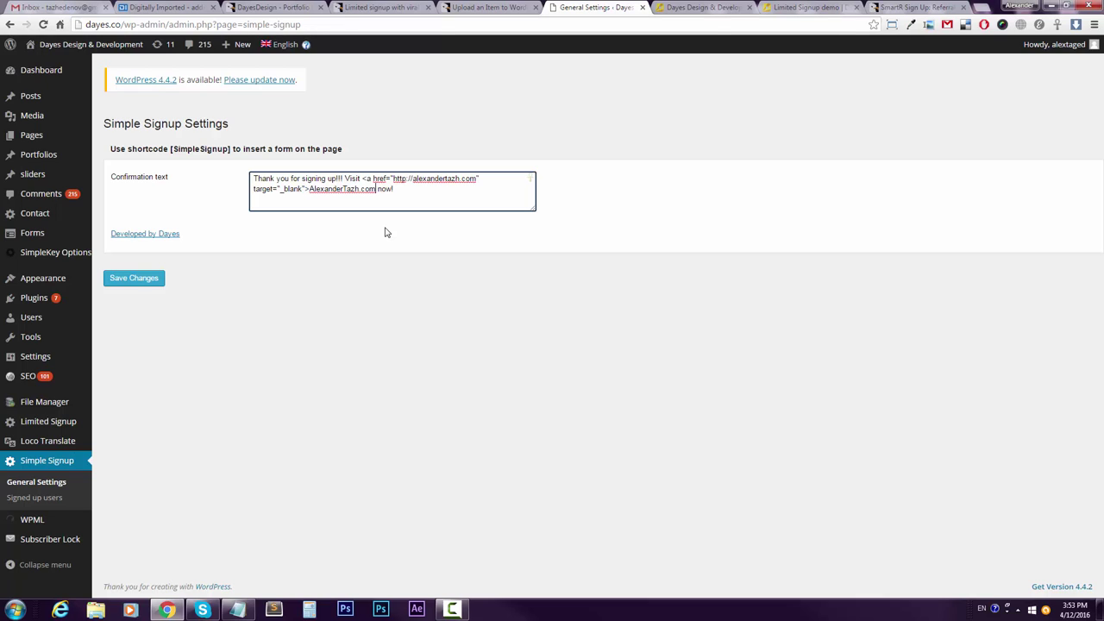
type("</a>")
left_click(128, 278)
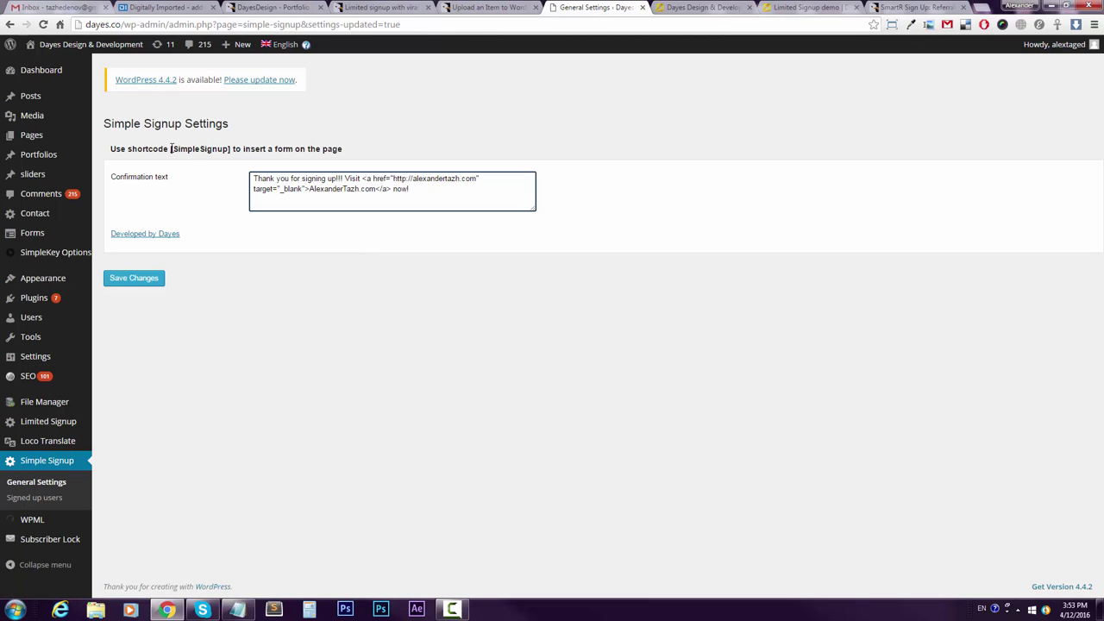
Copy the [SimpleSignup] shortcode and start a new post from the Posts list.
left_click_drag(171, 148, 228, 149)
key("ctrl+c")
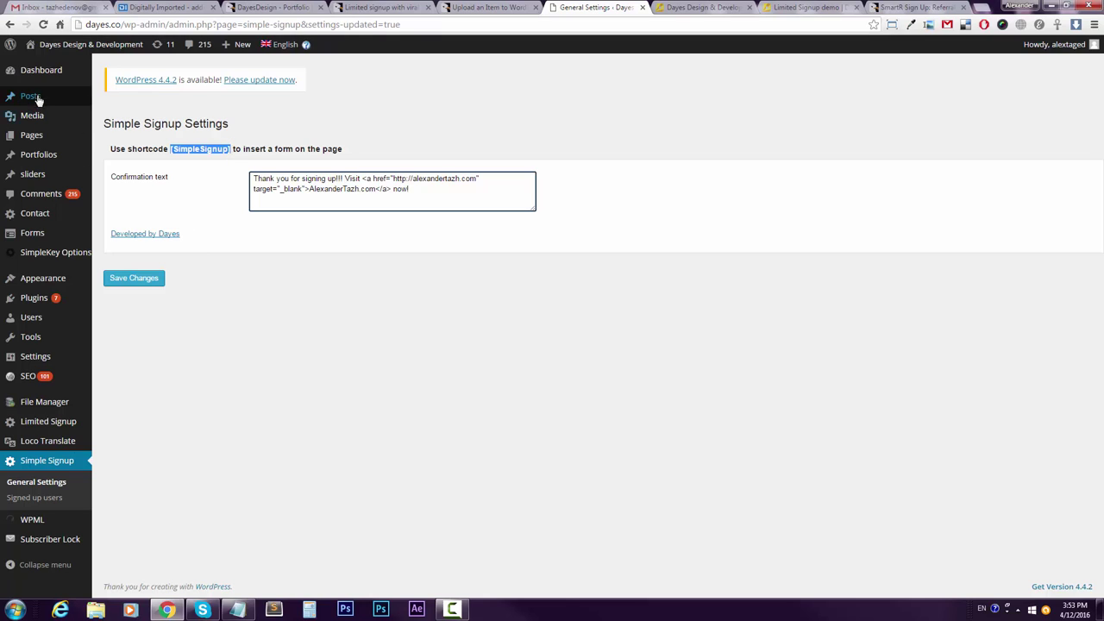
left_click(10, 97)
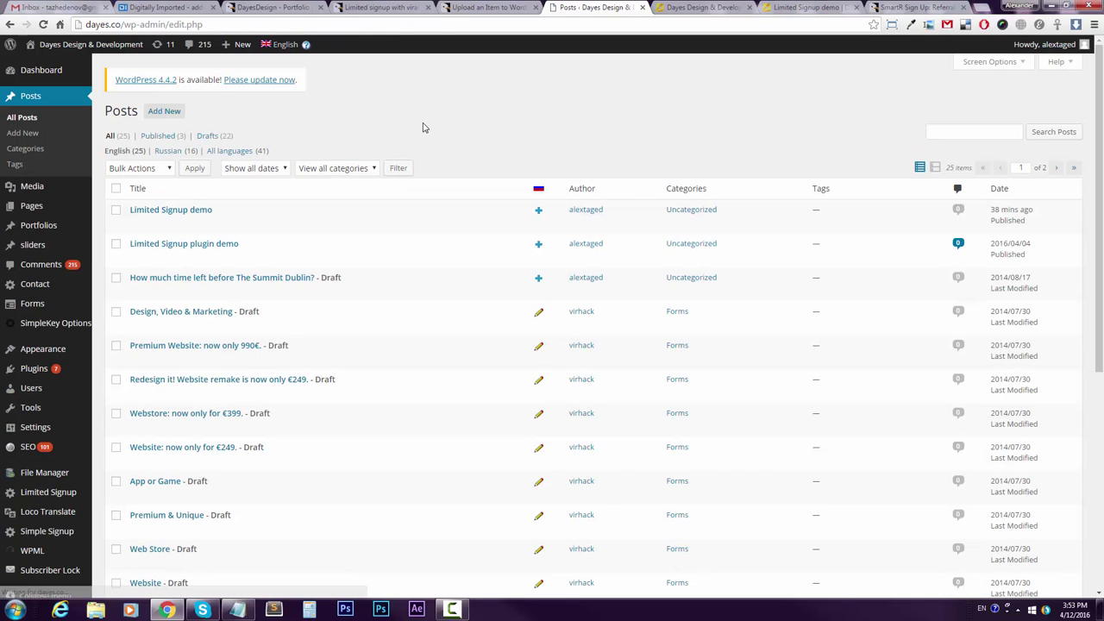
left_click(164, 111)
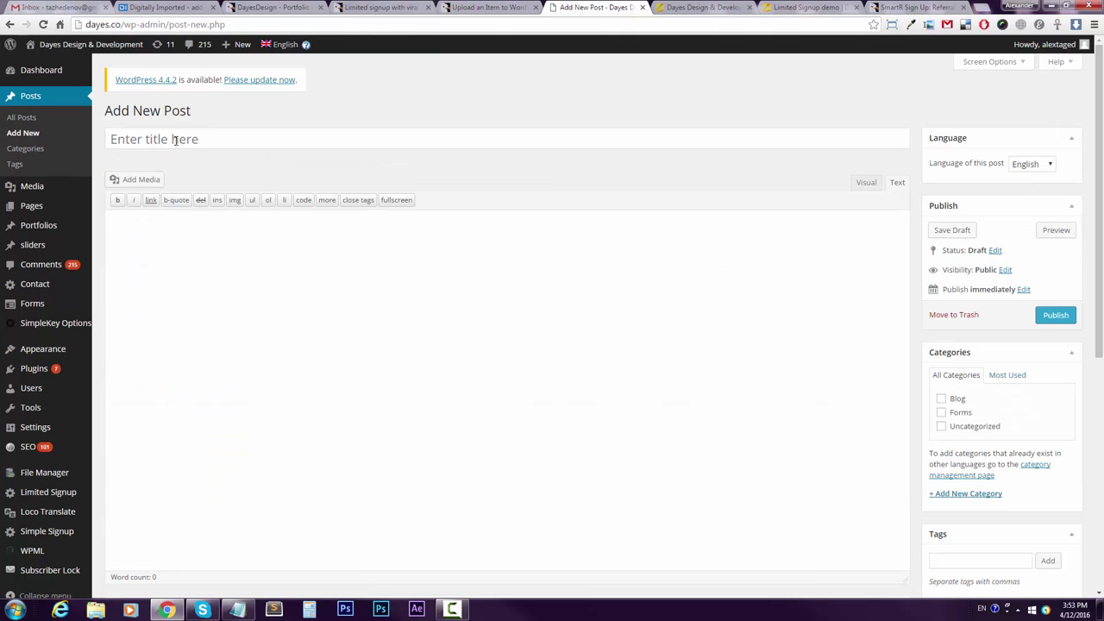
Title the new post 'Simple Singup demo'.
left_click(175, 140)
type("Simo")
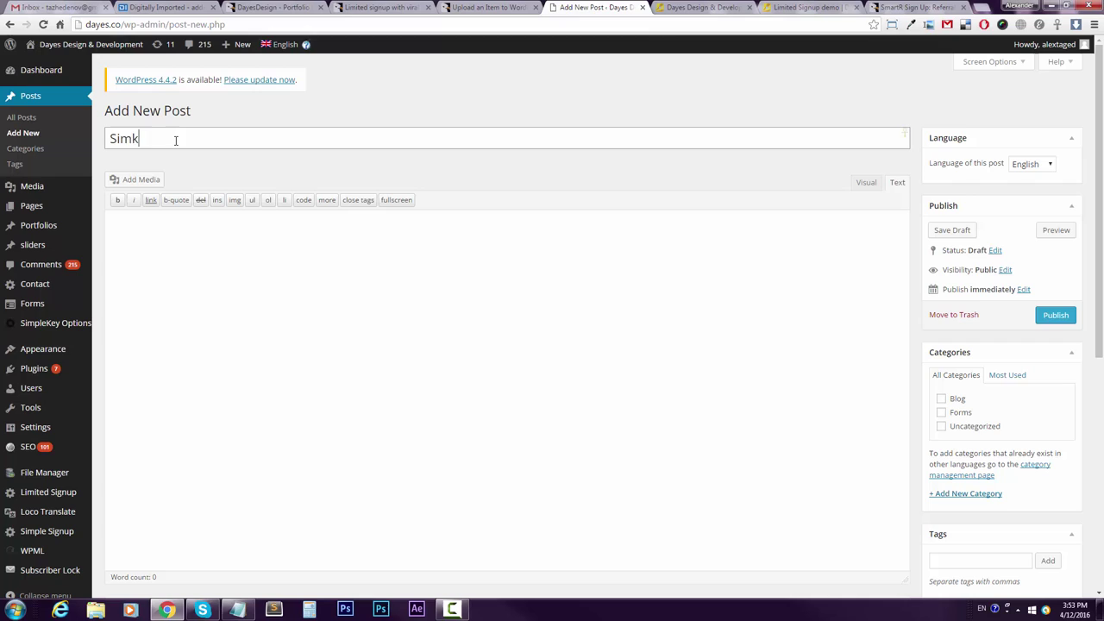
key("BackSpace")
type("ple Singup")
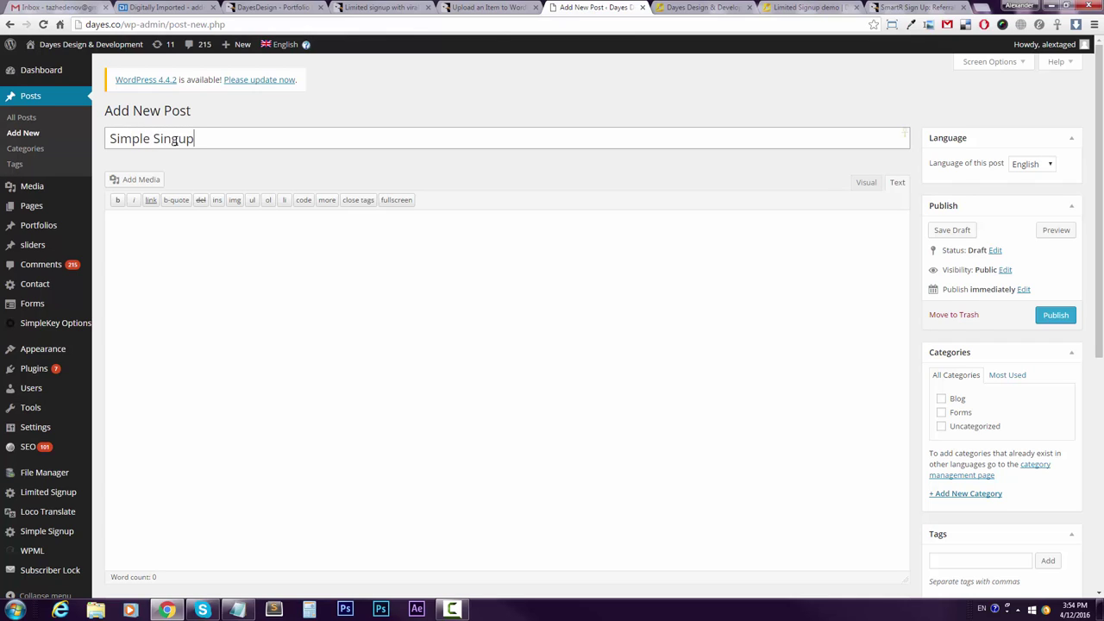
type(" demo")
Paste [SimpleSignup] into the post body, publish it, and view the live post in a new tab.
left_click(266, 301)
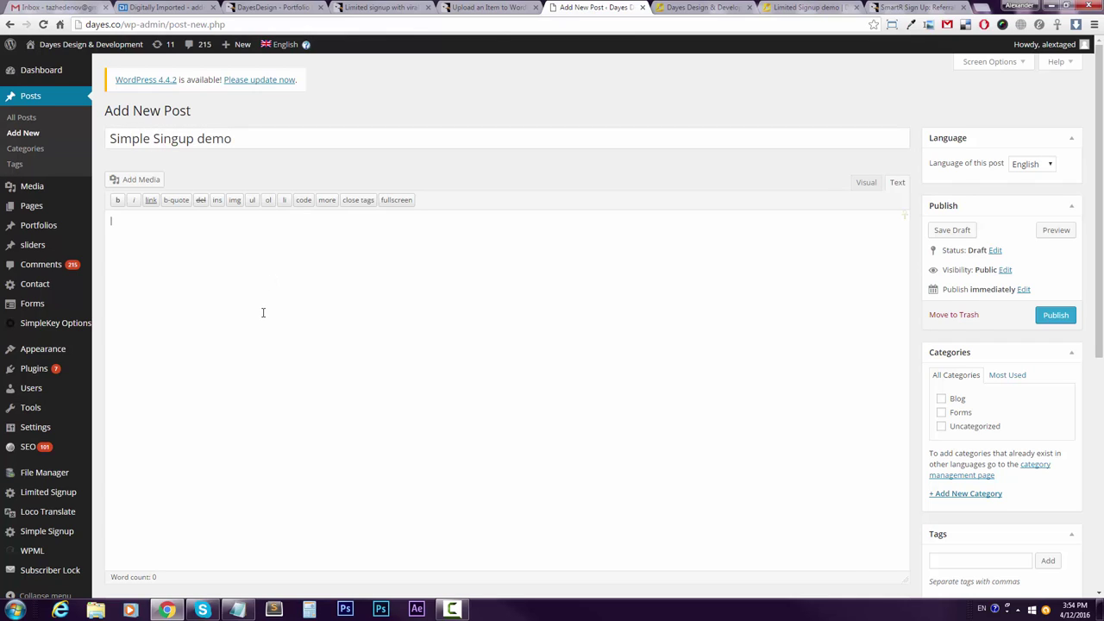
key("ctrl+v")
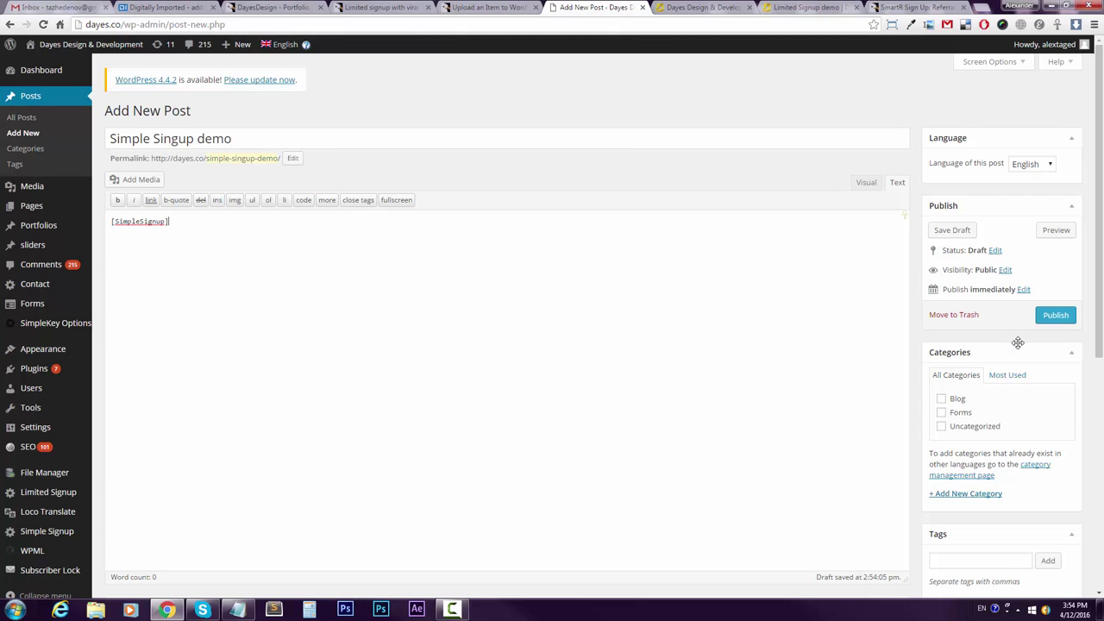
left_click(1058, 315)
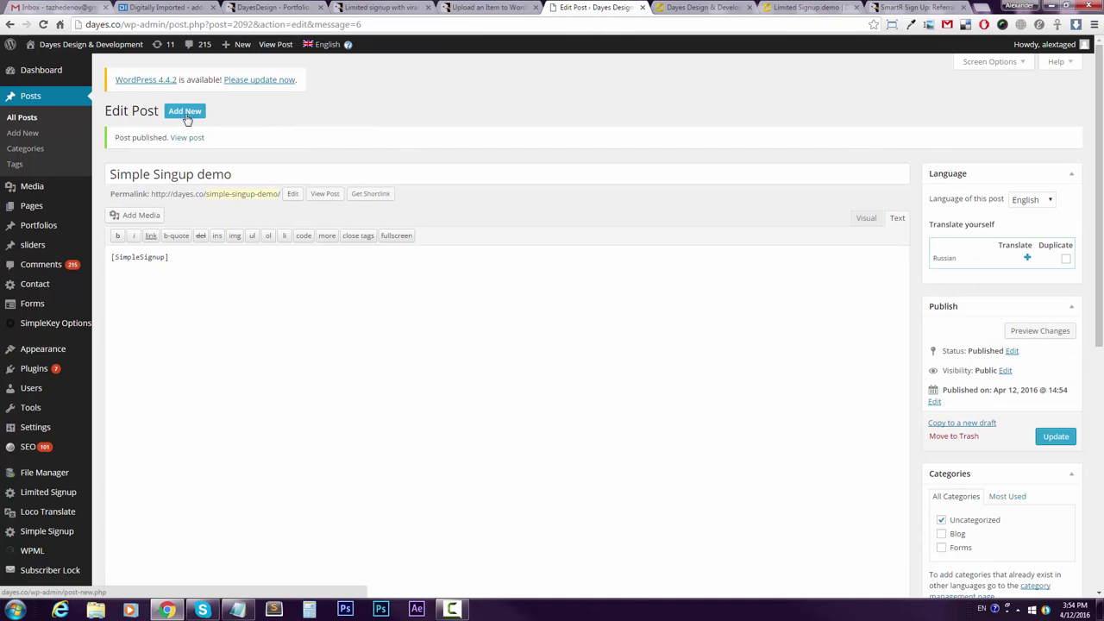
middle_click(192, 138)
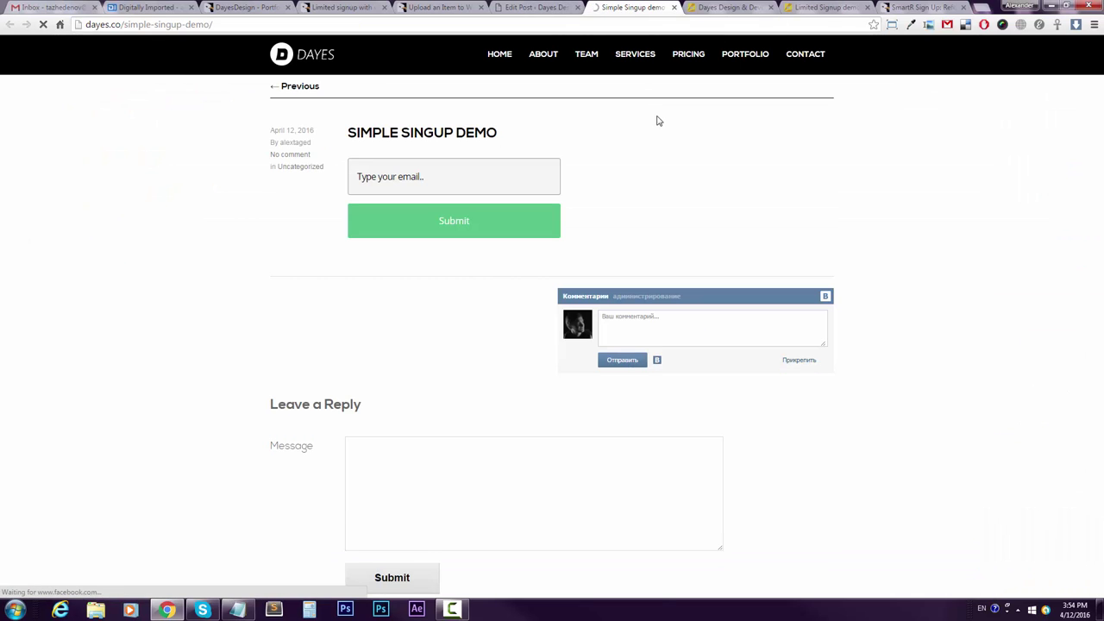
Submit a test e-mail through the signup form and highlight the resulting thank-you message.
left_click(474, 181)
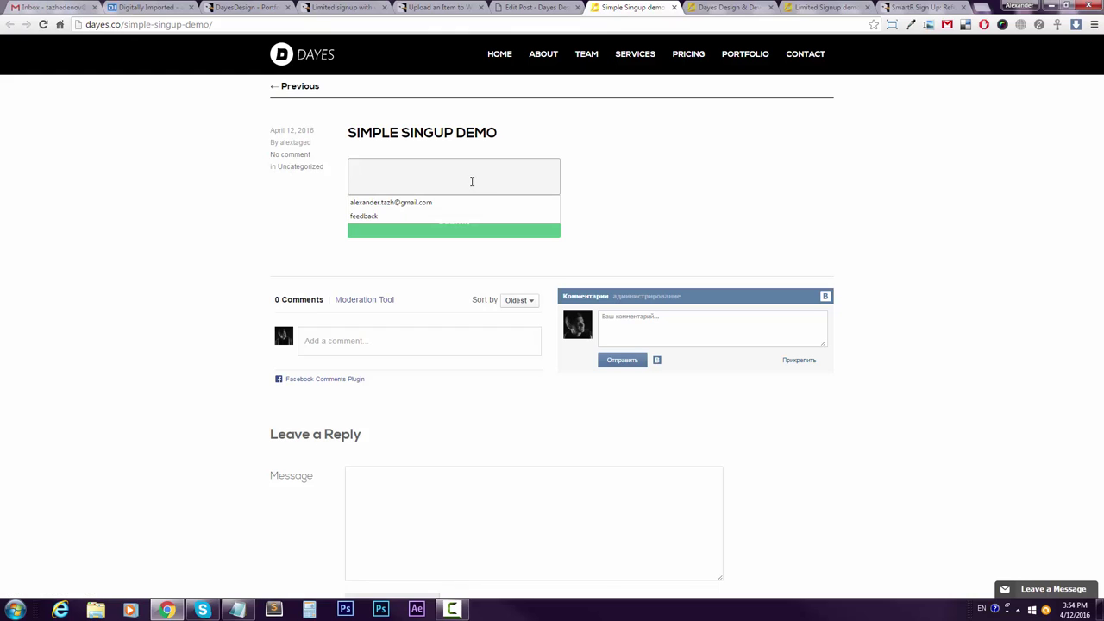
left_click(439, 202)
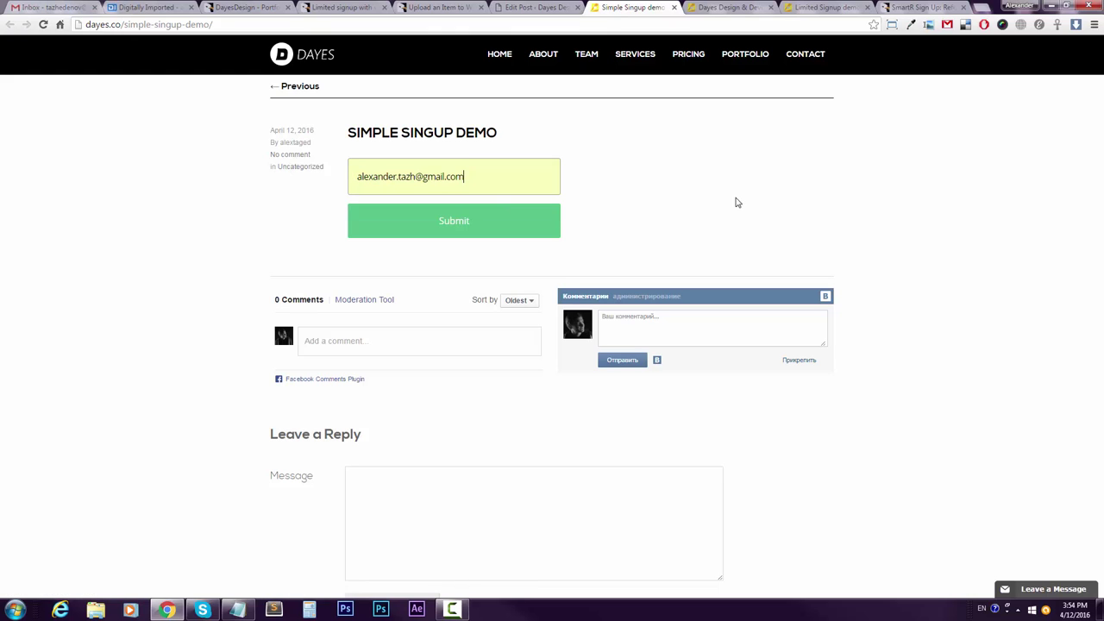
left_click(498, 221)
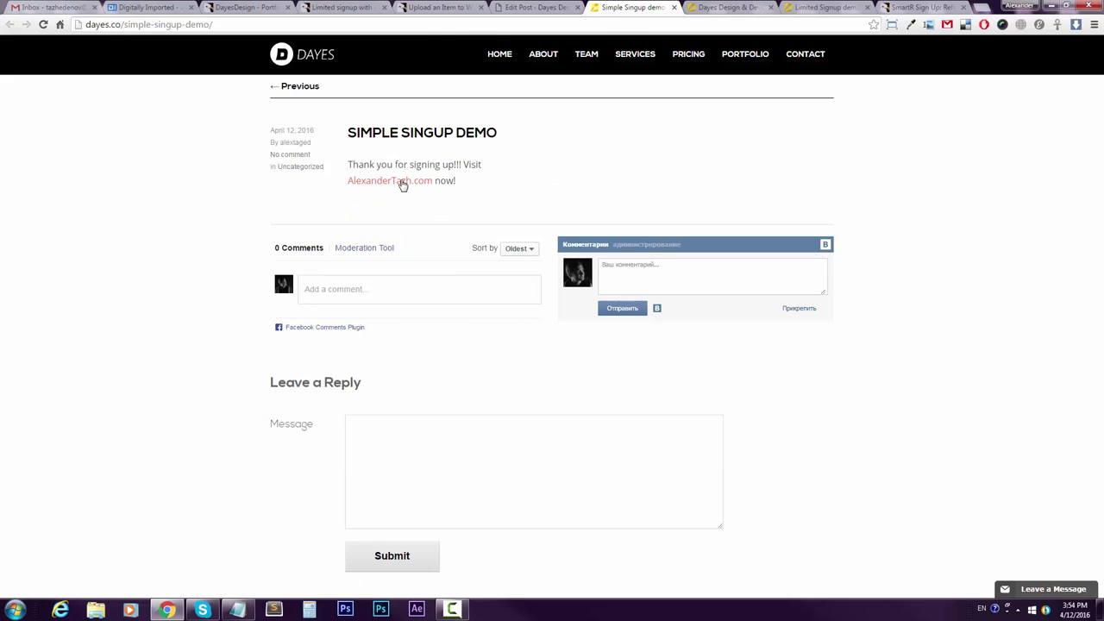
left_click_drag(358, 164, 531, 164)
left_click(447, 175)
Follow the thank-you message link, then return to the Edit Post tab.
left_click(404, 181)
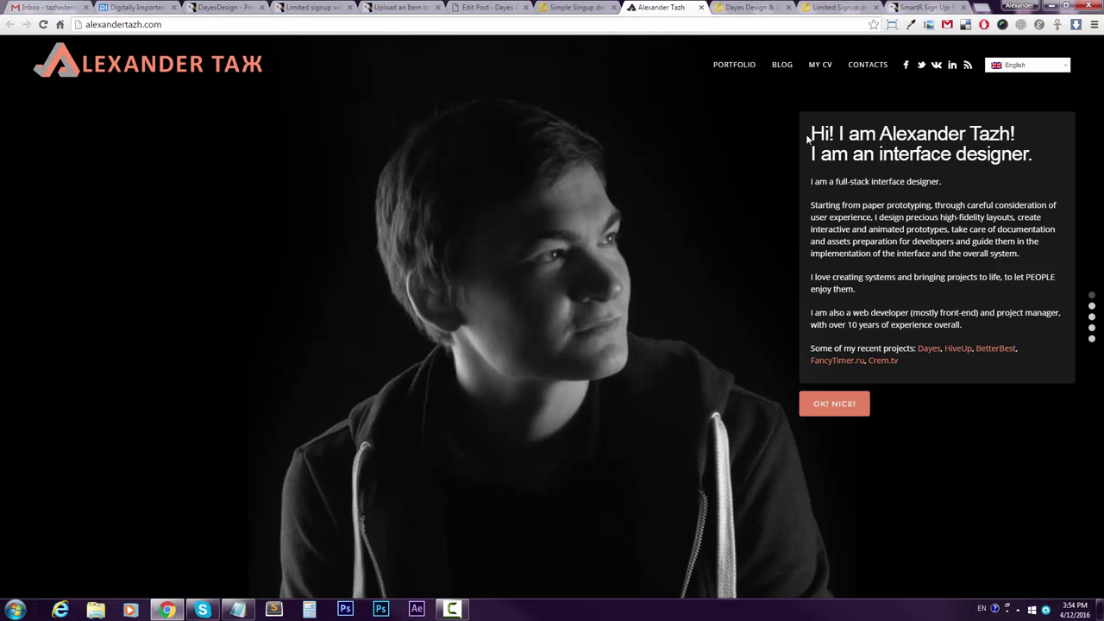
left_click(572, 10)
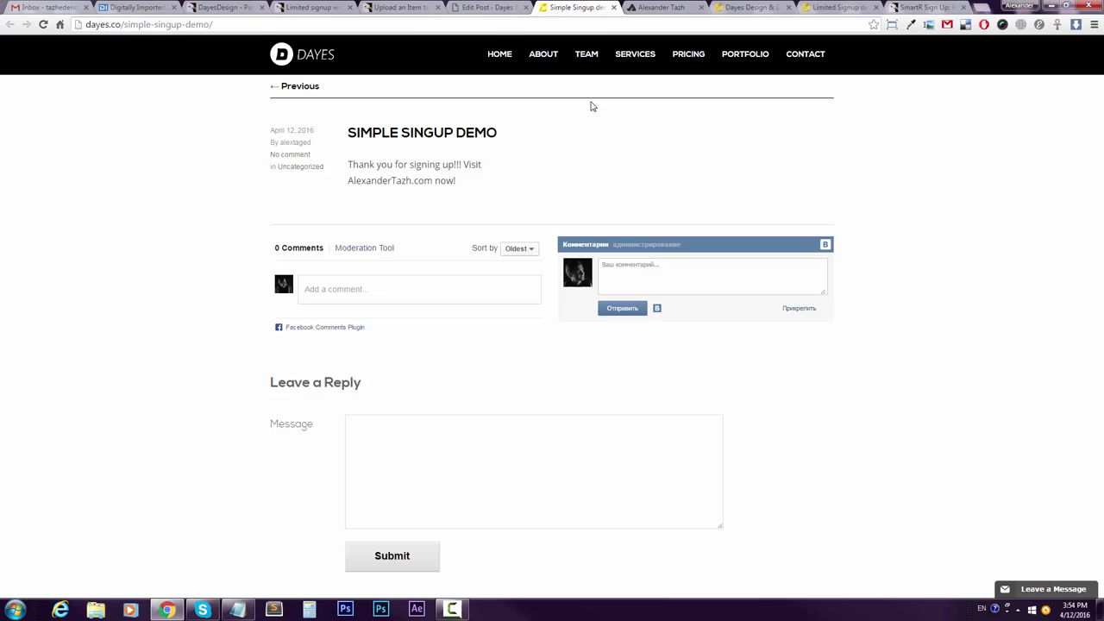
left_click(487, 10)
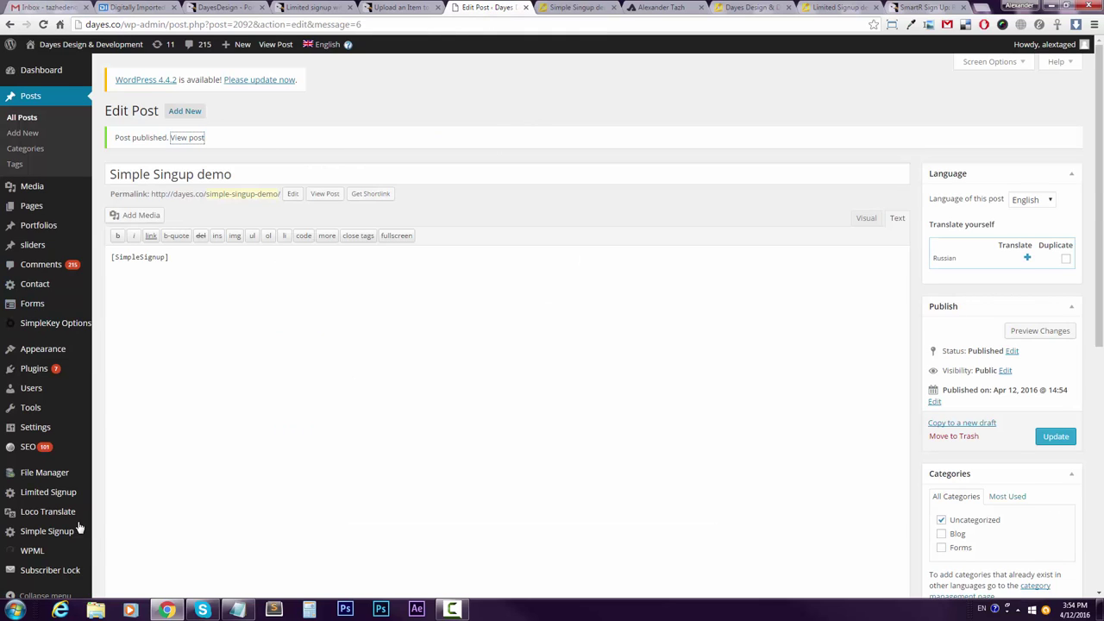
Go from the Simple Signup settings to its Signed up users list.
scroll(49, 510, "down", 3)
scroll(50, 536, "up", 4)
scroll(26, 483, "down", 2)
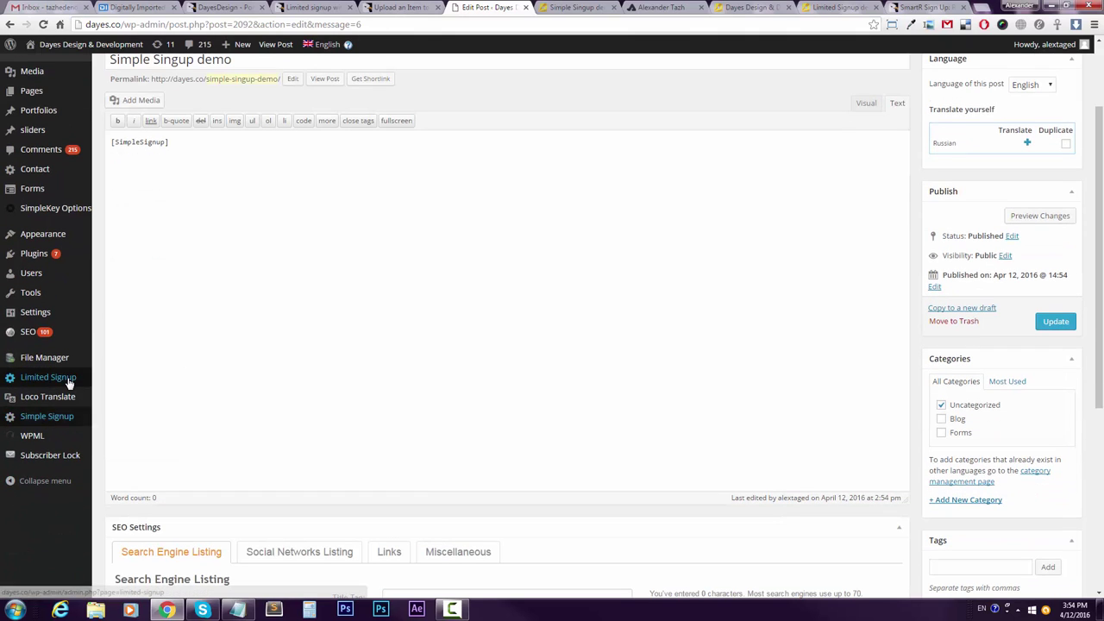
left_click(52, 421)
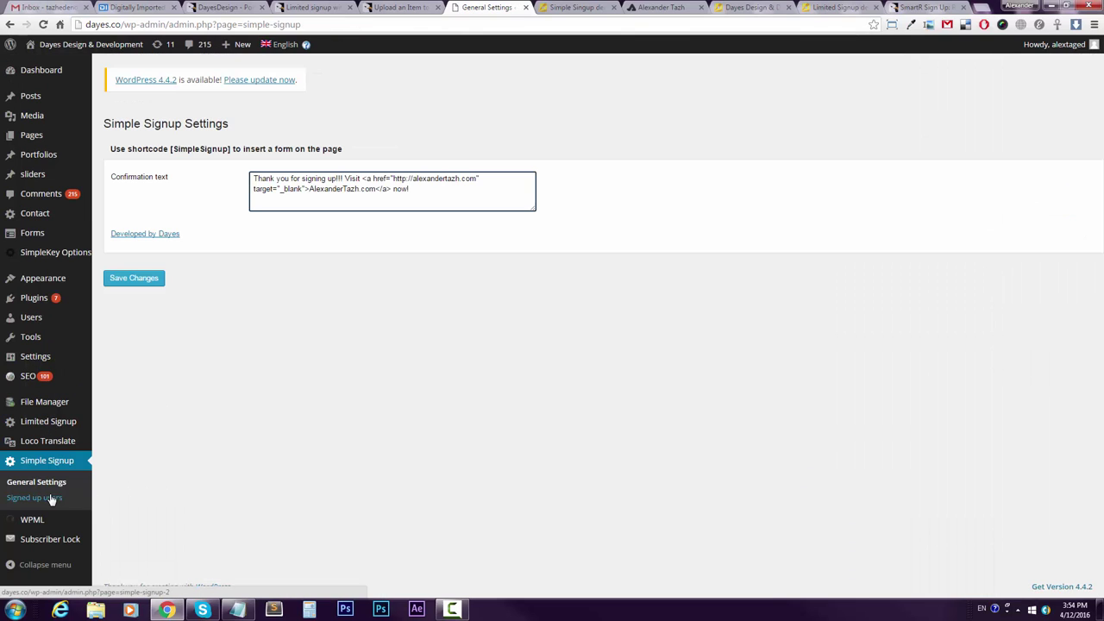
left_click(43, 498)
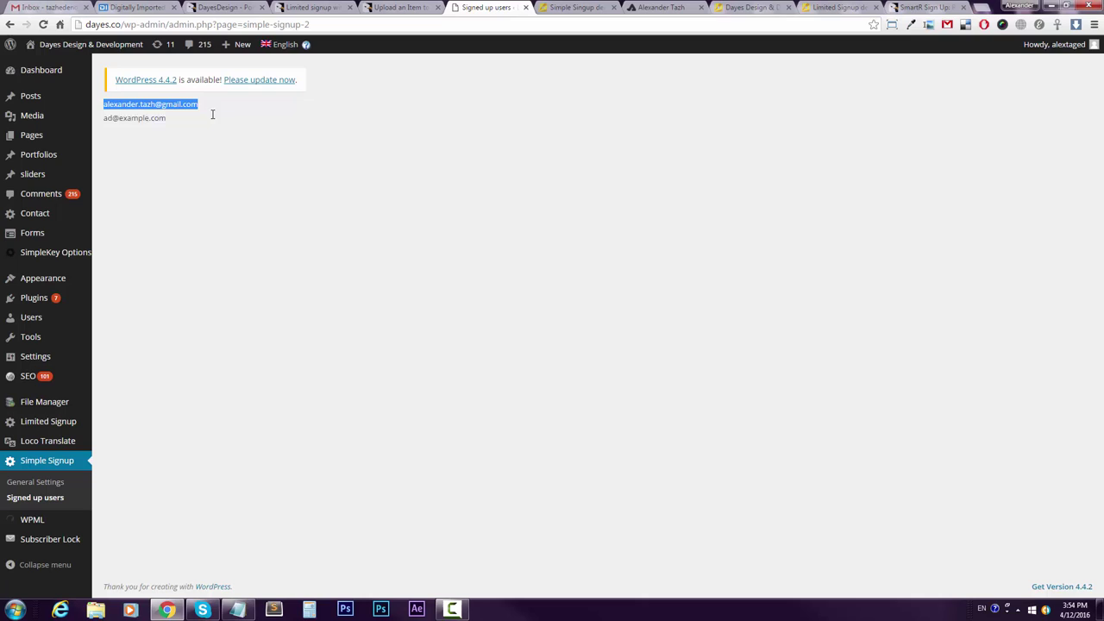
Highlight the two captured signup e-mail addresses to point them out, then deselect them.
left_click_drag(212, 114, 172, 167)
left_click(129, 116)
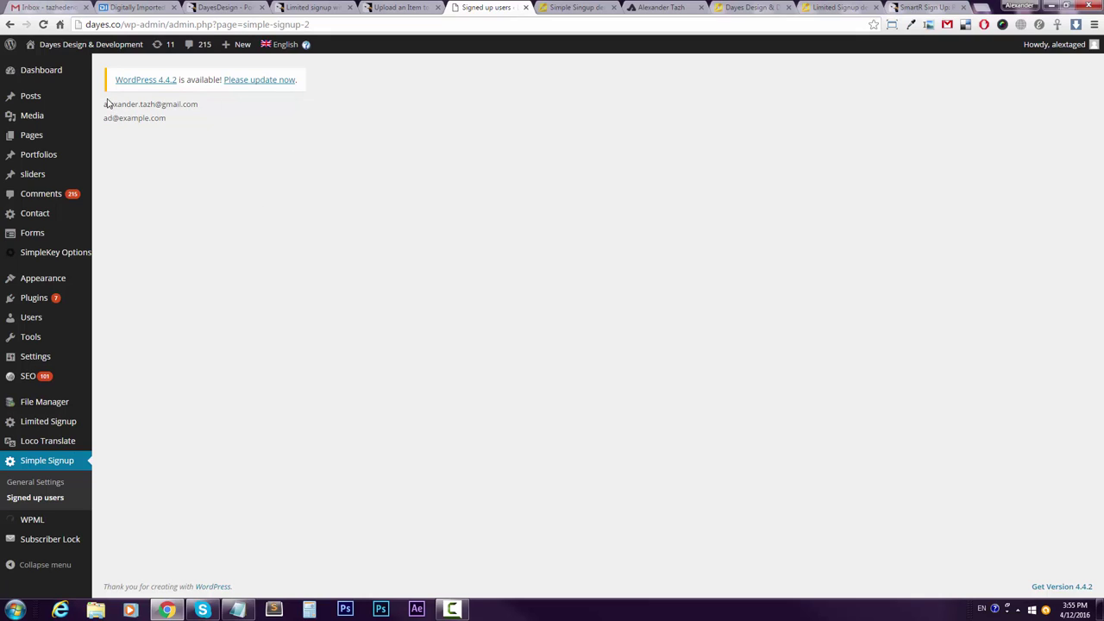
left_click_drag(104, 102, 325, 176)
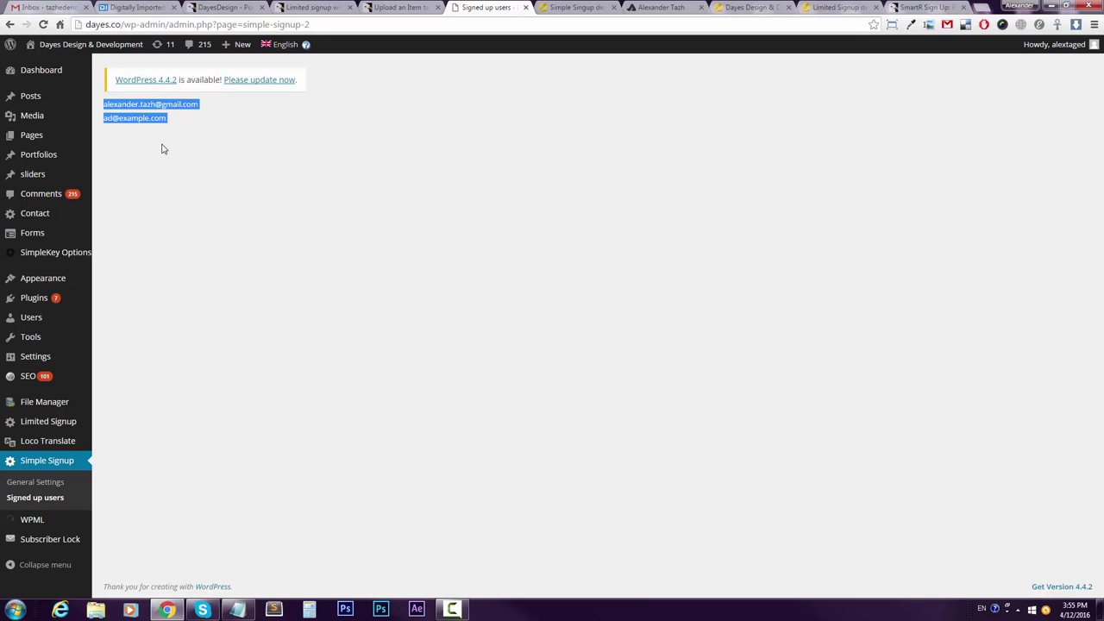
left_click_drag(102, 105, 271, 131)
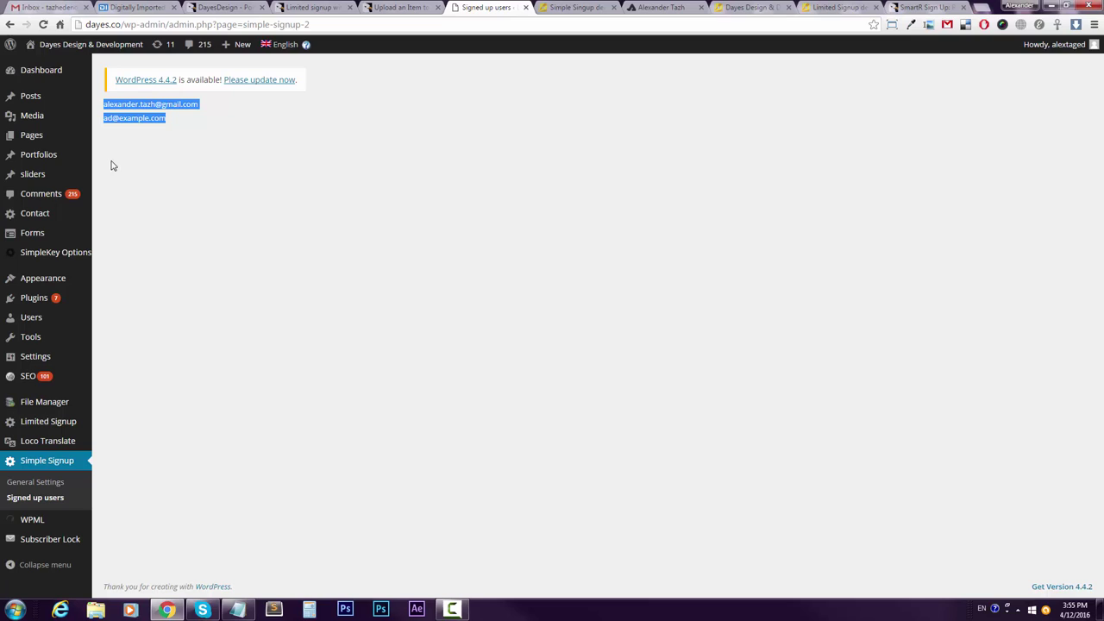
left_click(206, 183)
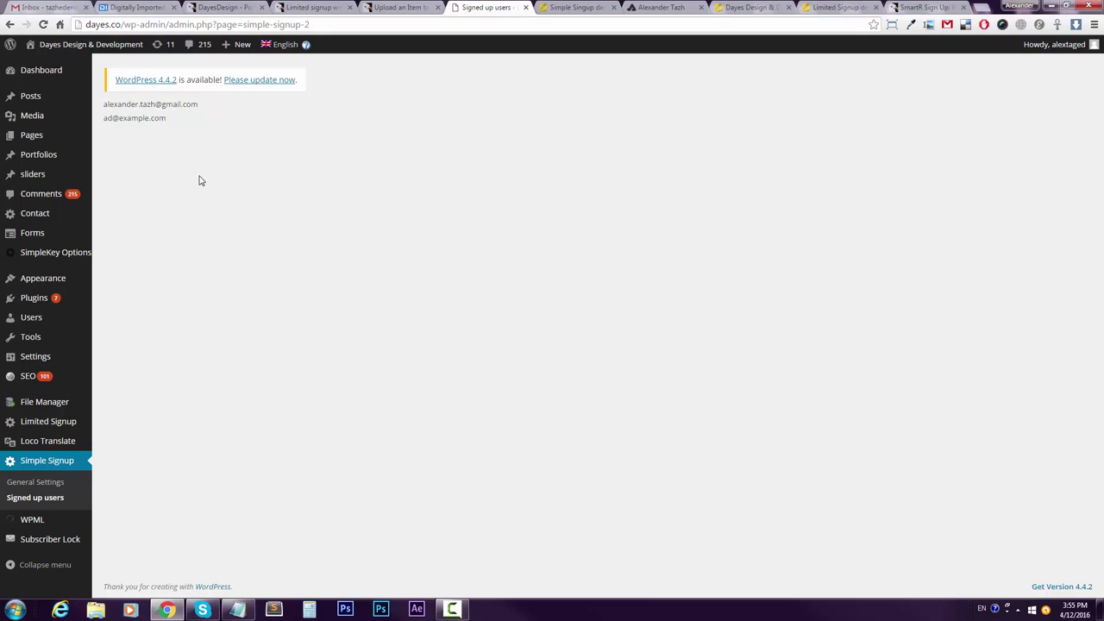